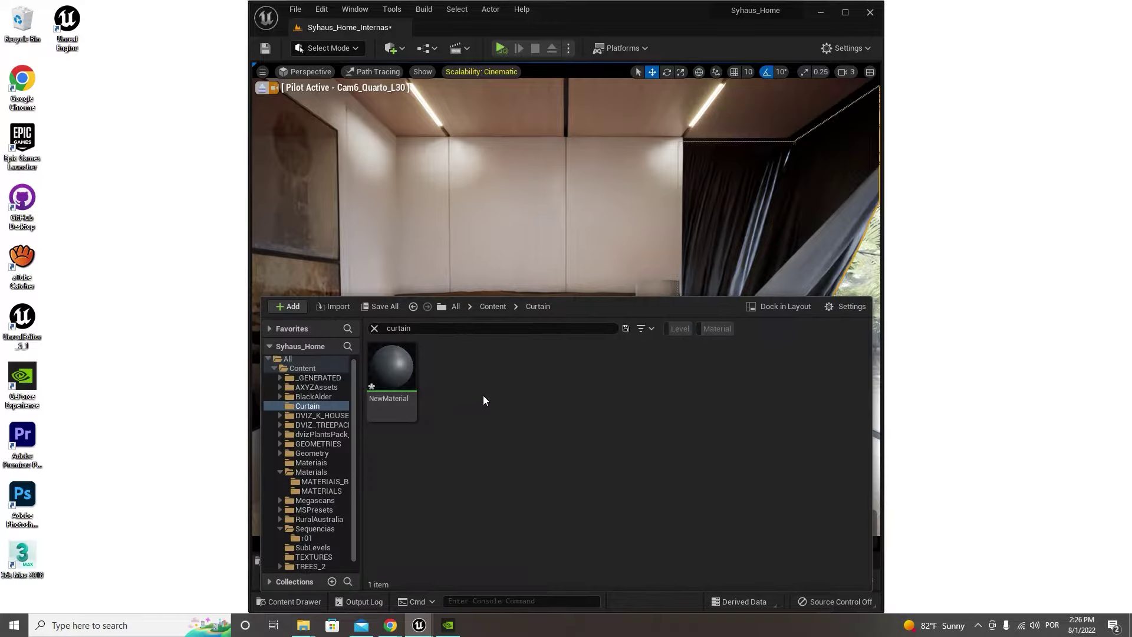
# Create a new material in the Curtain folder with Translucent blend mode and Two Sided enabled.
pyautogui.rightClick(483, 396)
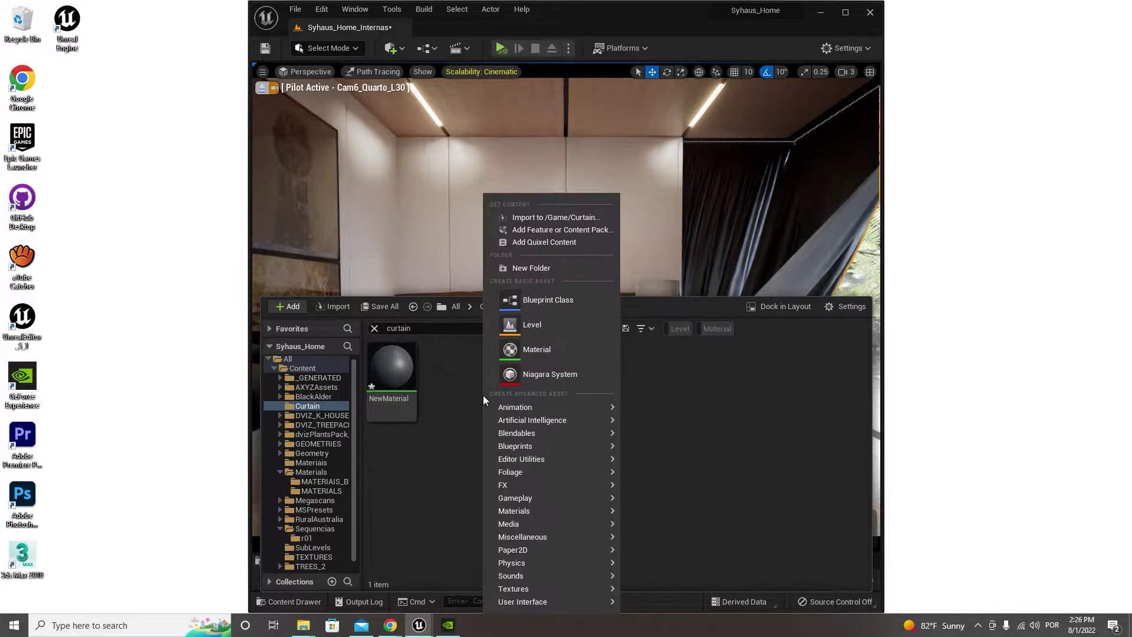
pyautogui.click(531, 347)
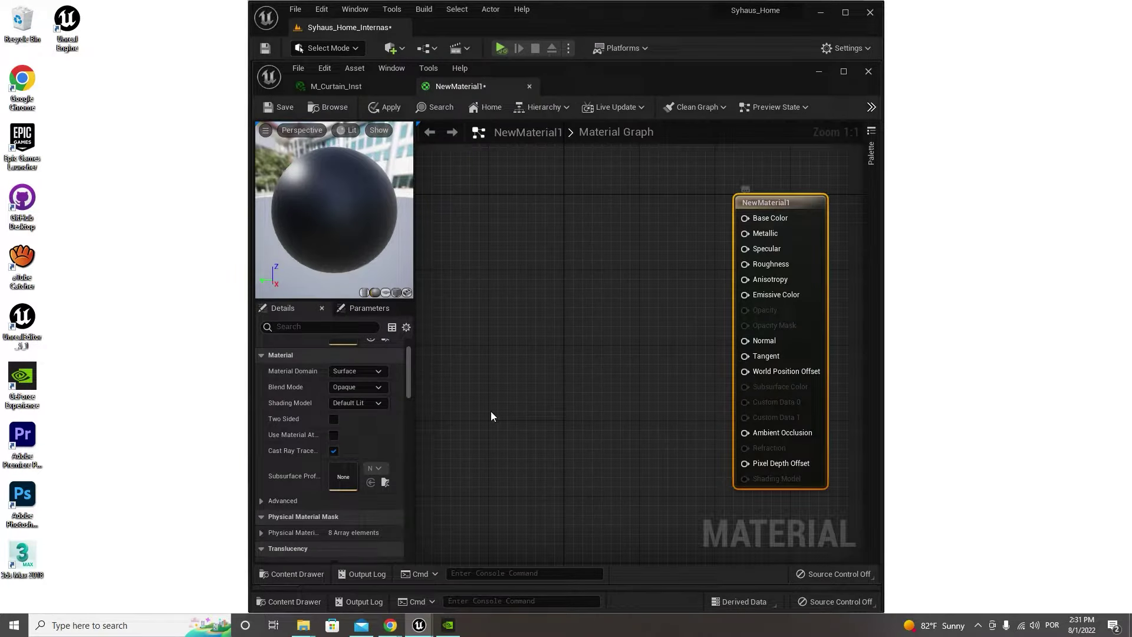
pyautogui.click(368, 388)
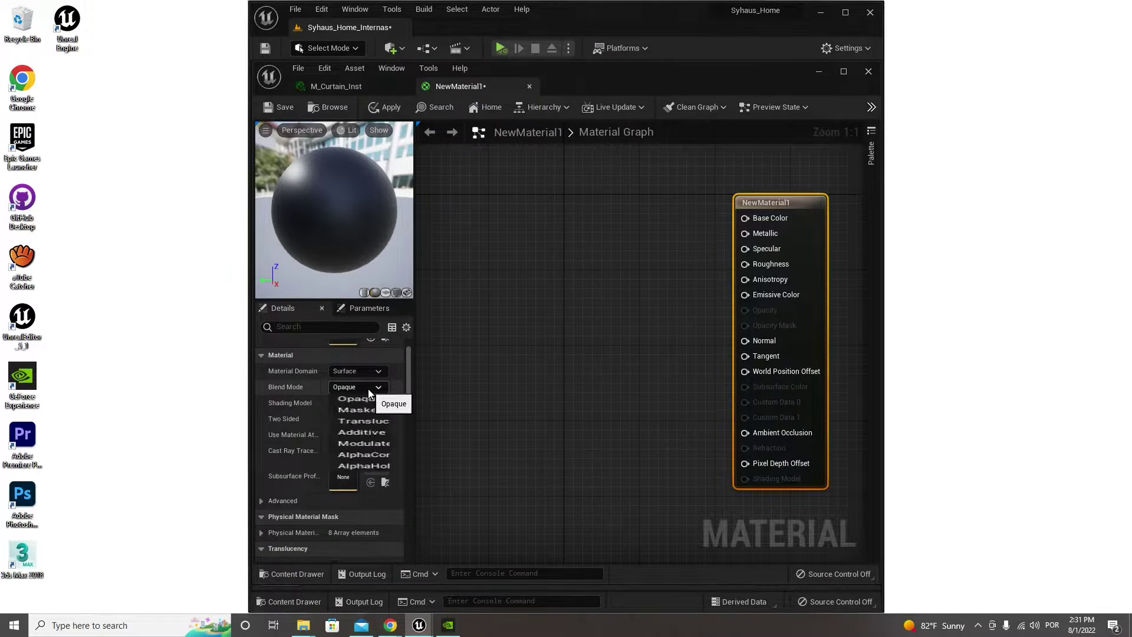
pyautogui.click(354, 423)
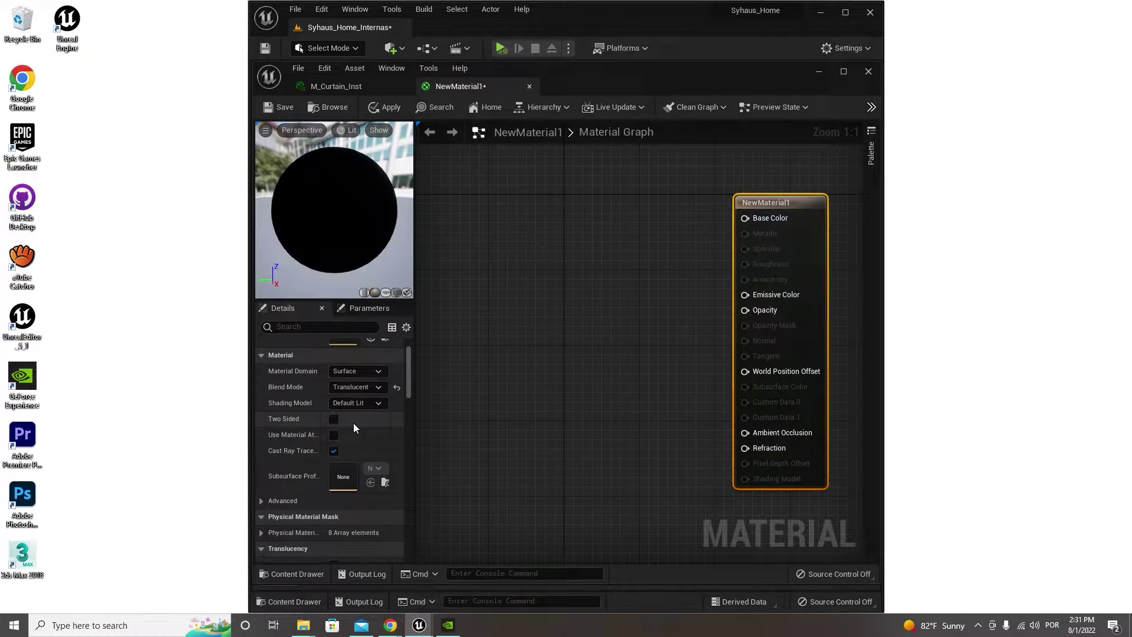
pyautogui.click(334, 420)
pyautogui.scroll(-4, 350, 427)
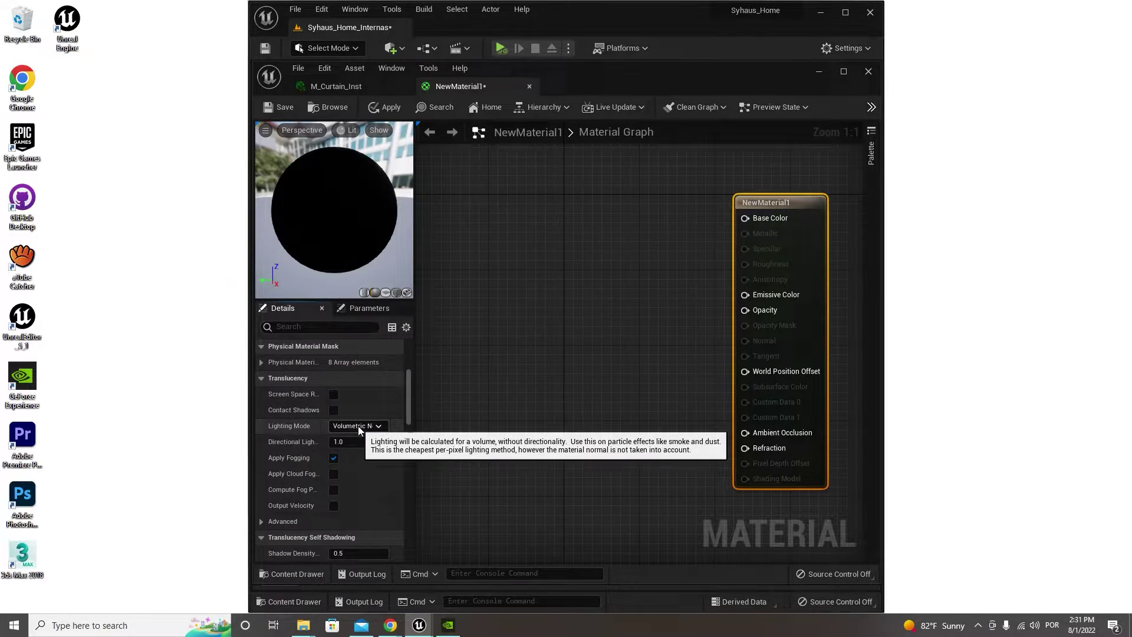
pyautogui.click(358, 425)
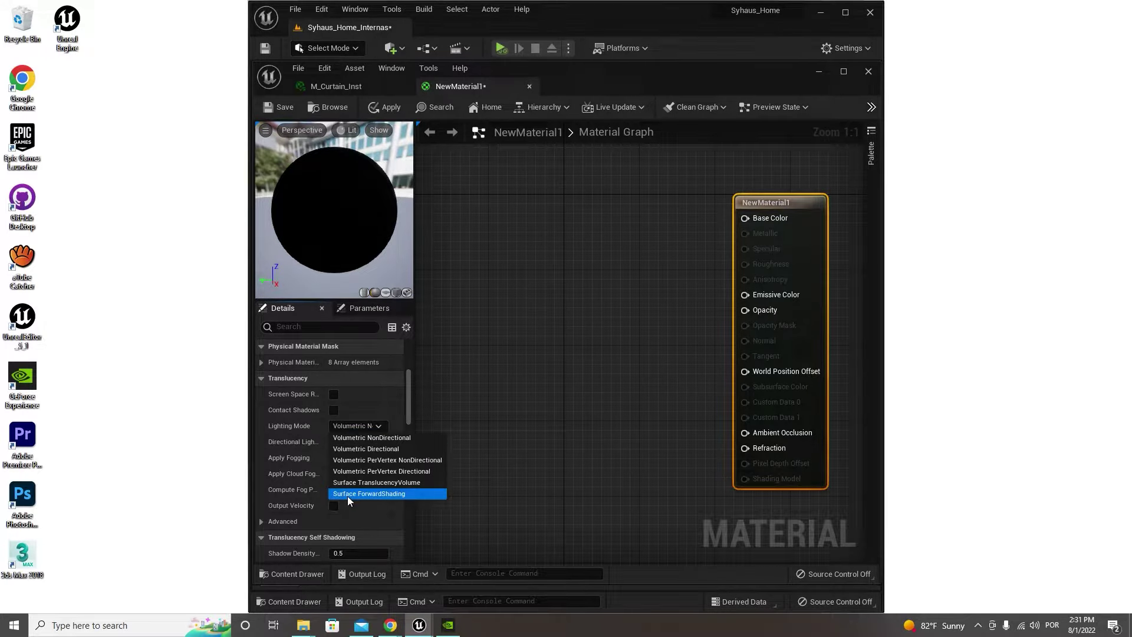
# Set translucency lighting to Surface ForwardShading and promote Base Color to a parameter.
pyautogui.click(347, 494)
pyautogui.rightClick(770, 218)
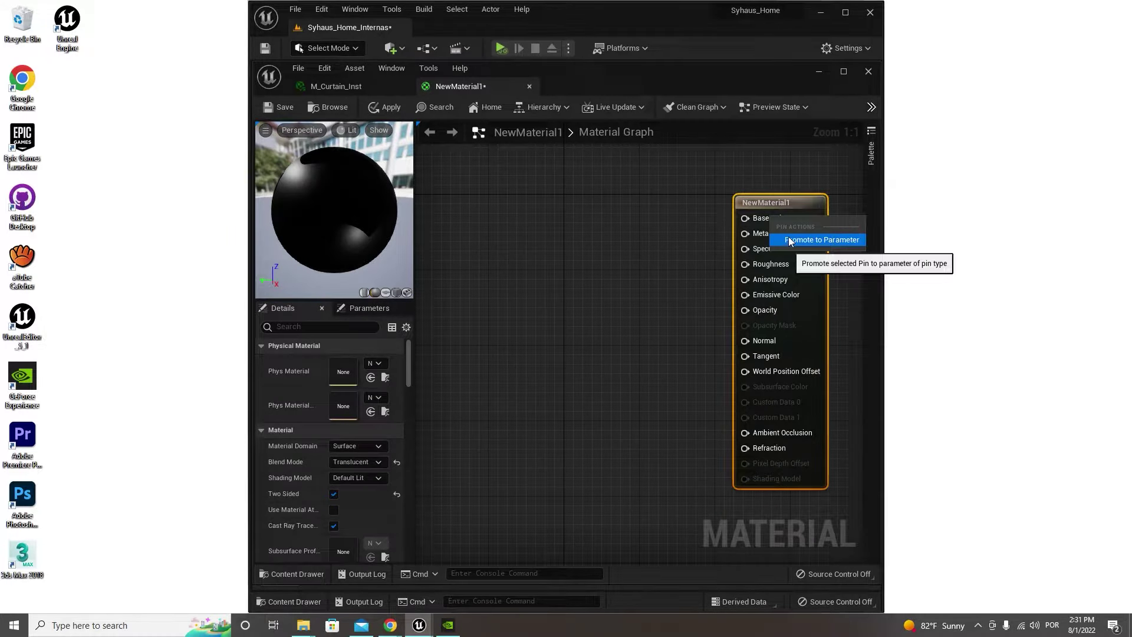
pyautogui.click(790, 239)
pyautogui.moveTo(670, 216)
pyautogui.mouseDown()
pyautogui.moveTo(559, 213)
pyautogui.moveTo(548, 202)
pyautogui.mouseUp()
# Promote Specular and Roughness to parameters and move their nodes lower left.
pyautogui.rightClick(755, 249)
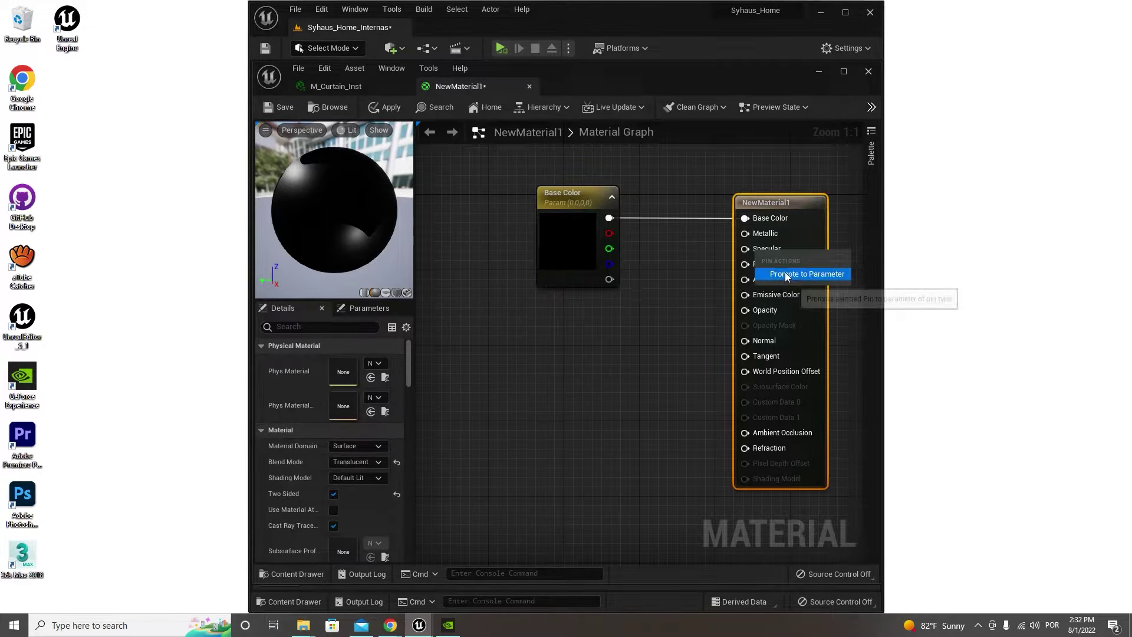
pyautogui.click(786, 275)
pyautogui.rightClick(759, 265)
pyautogui.click(785, 297)
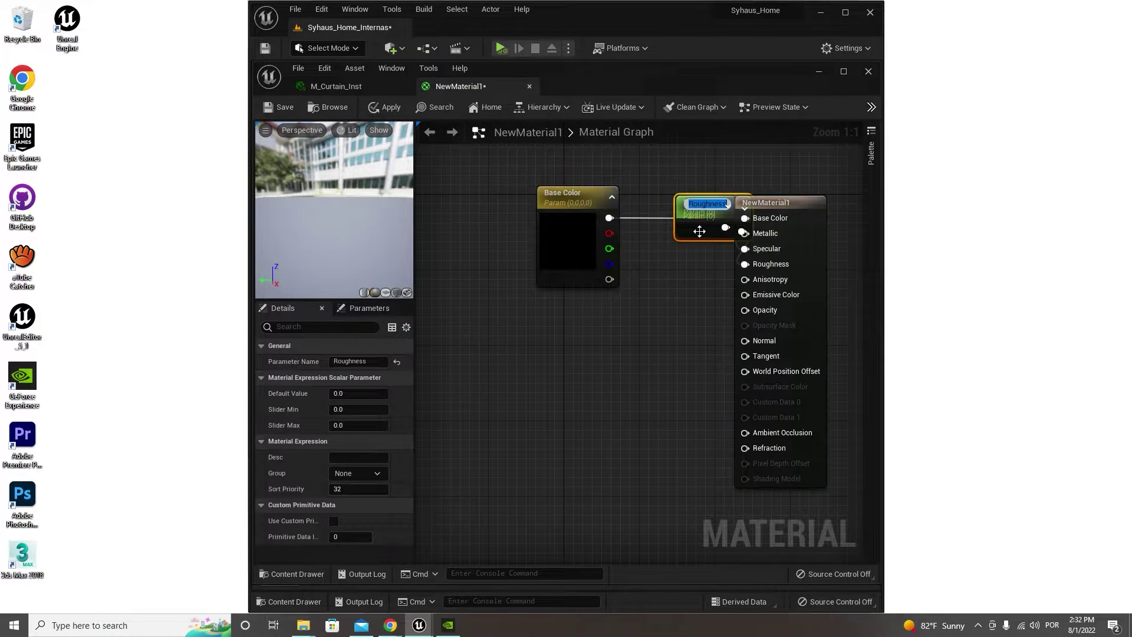
pyautogui.moveTo(701, 241); pyautogui.dragTo(594, 395)
# Promote the Opacity and Refraction inputs to parameters.
pyautogui.rightClick(765, 311)
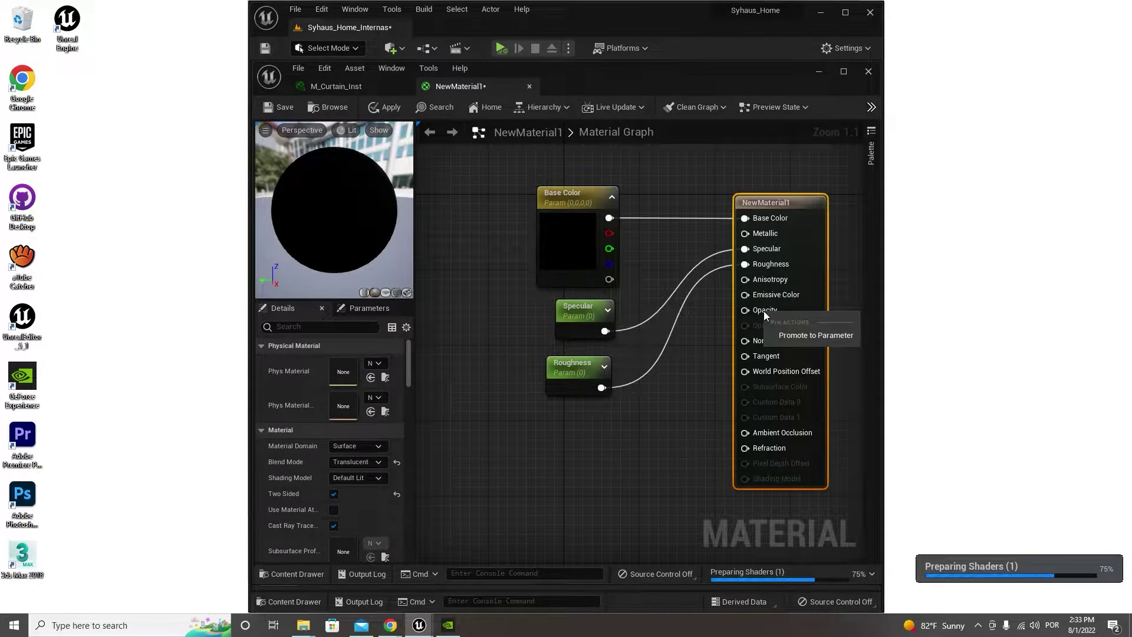
pyautogui.click(790, 334)
pyautogui.rightClick(755, 449)
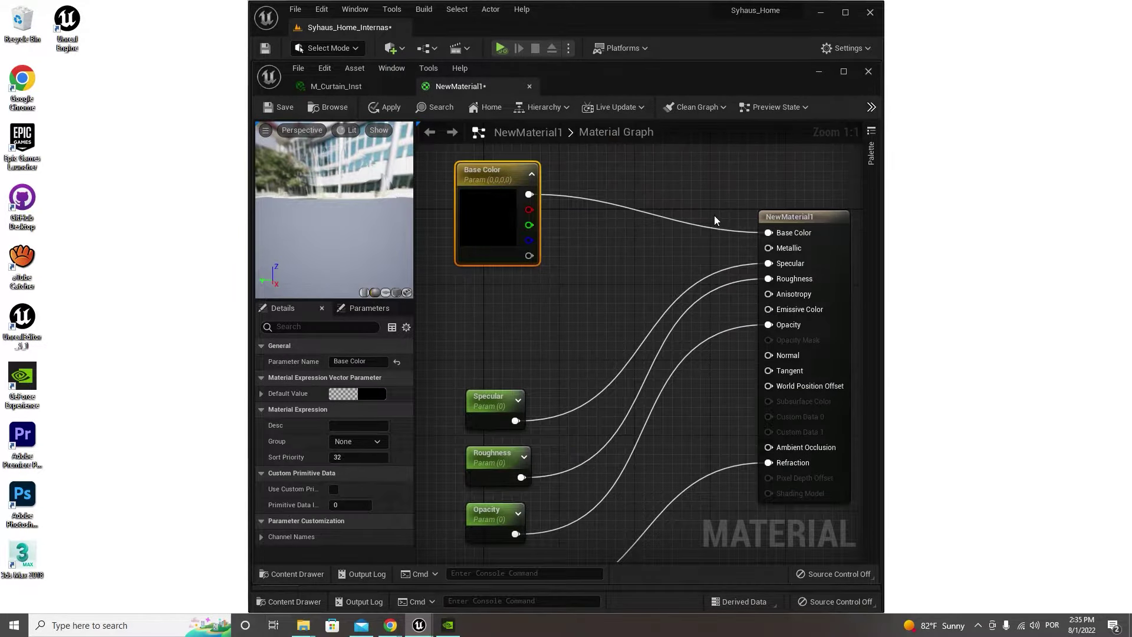
# Duplicate the Base Color parameter and blend the two colours through a Lerp node.
pyautogui.hotkey('ctrl', 'd')
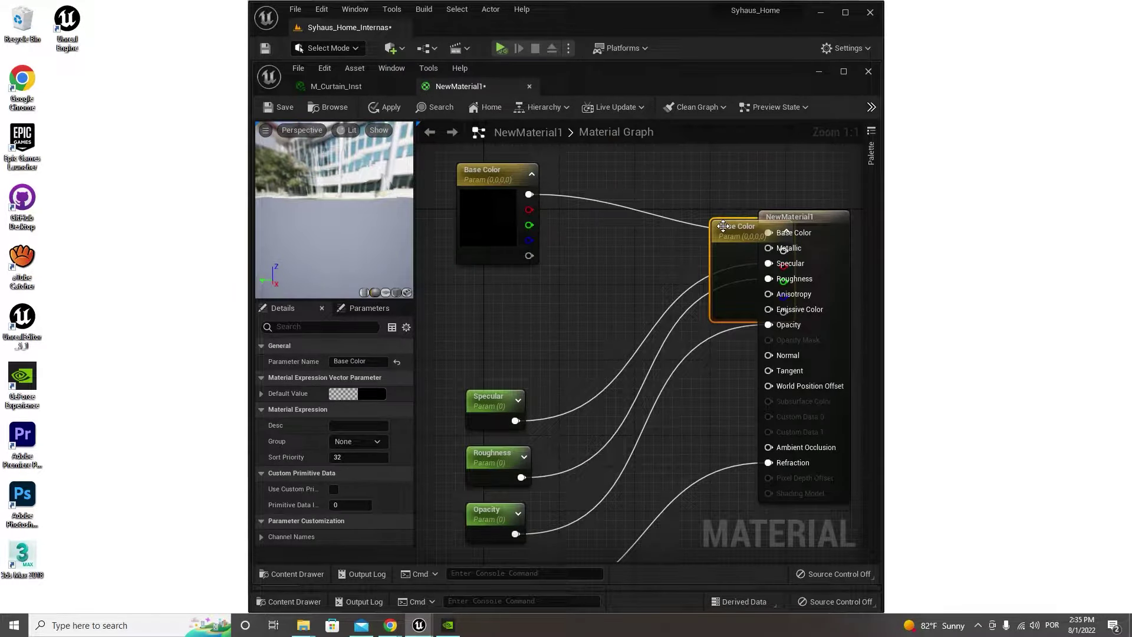
pyautogui.moveTo(714, 217)
pyautogui.mouseDown()
pyautogui.moveTo(447, 305)
pyautogui.moveTo(474, 287)
pyautogui.mouseUp()
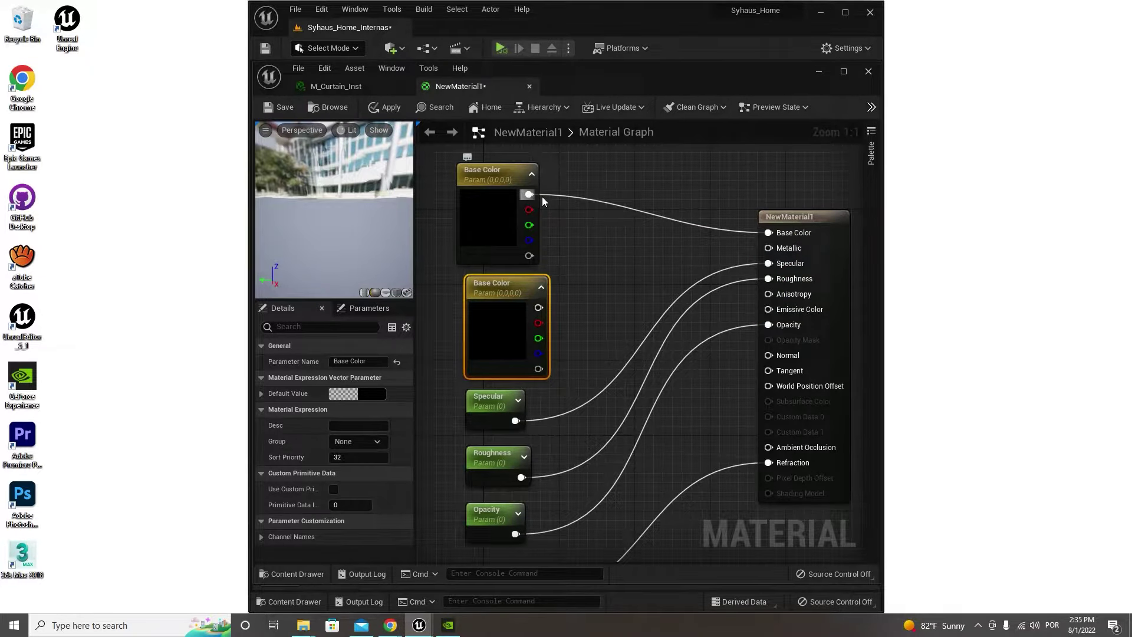
pyautogui.moveTo(530, 195); pyautogui.dragTo(581, 180)
pyautogui.write('lin')
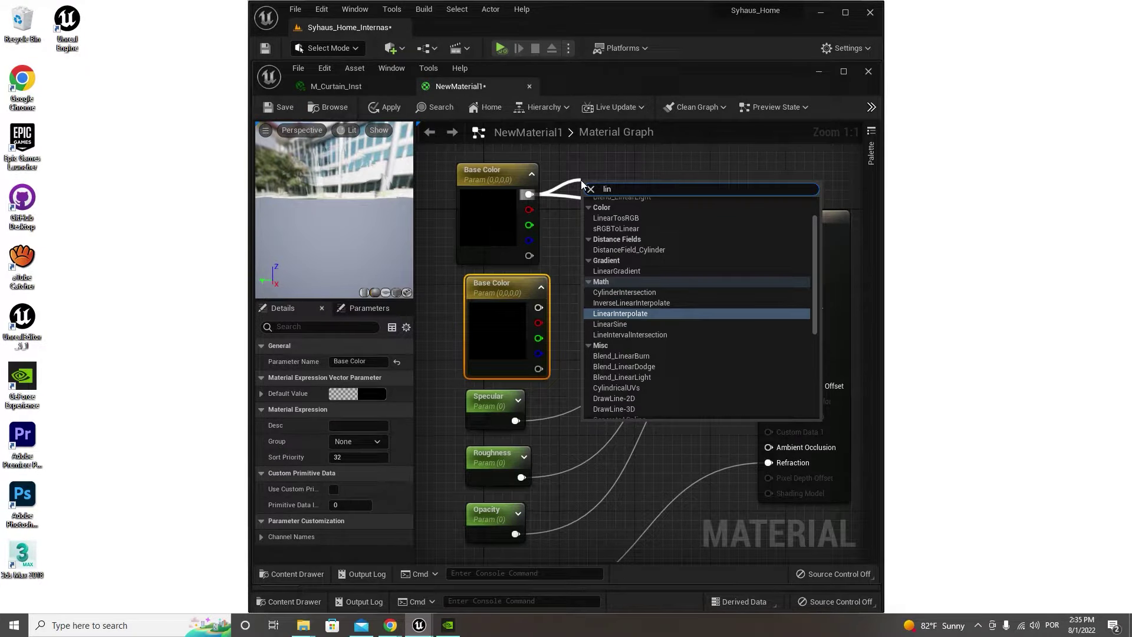
pyautogui.click(608, 314)
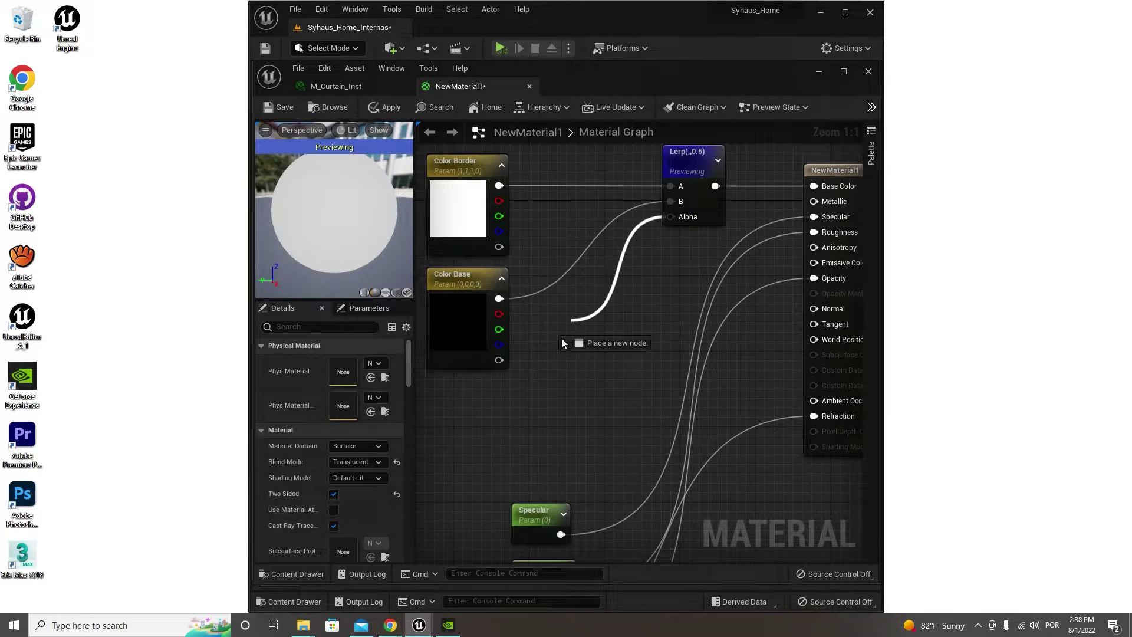
# Drive the Lerp Alpha with a Fresnel node and move the duplicated blend group lower left.
pyautogui.moveTo(561, 343); pyautogui.dragTo(548, 364)
pyautogui.write('fre')
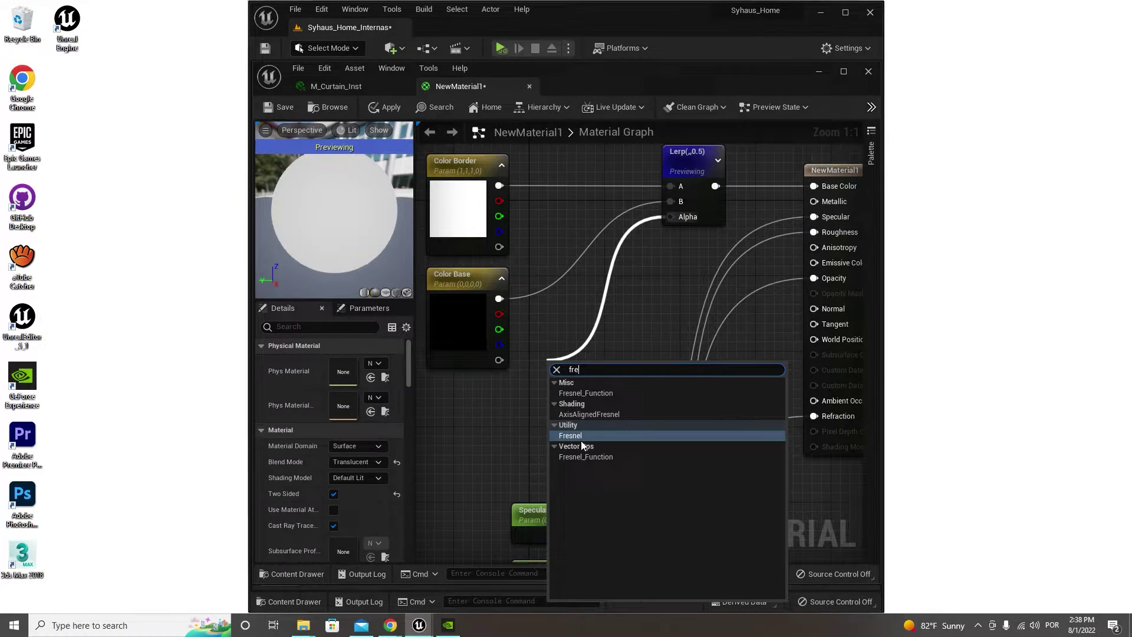
pyautogui.press('Return')
pyautogui.rightClick(518, 361)
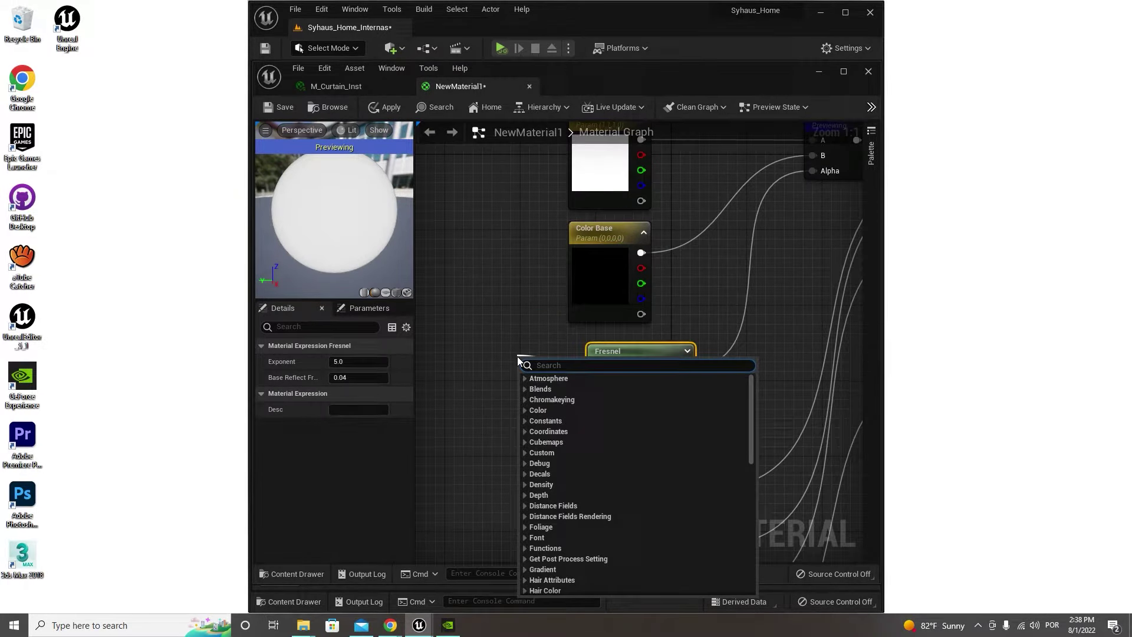
pyautogui.write('sca')
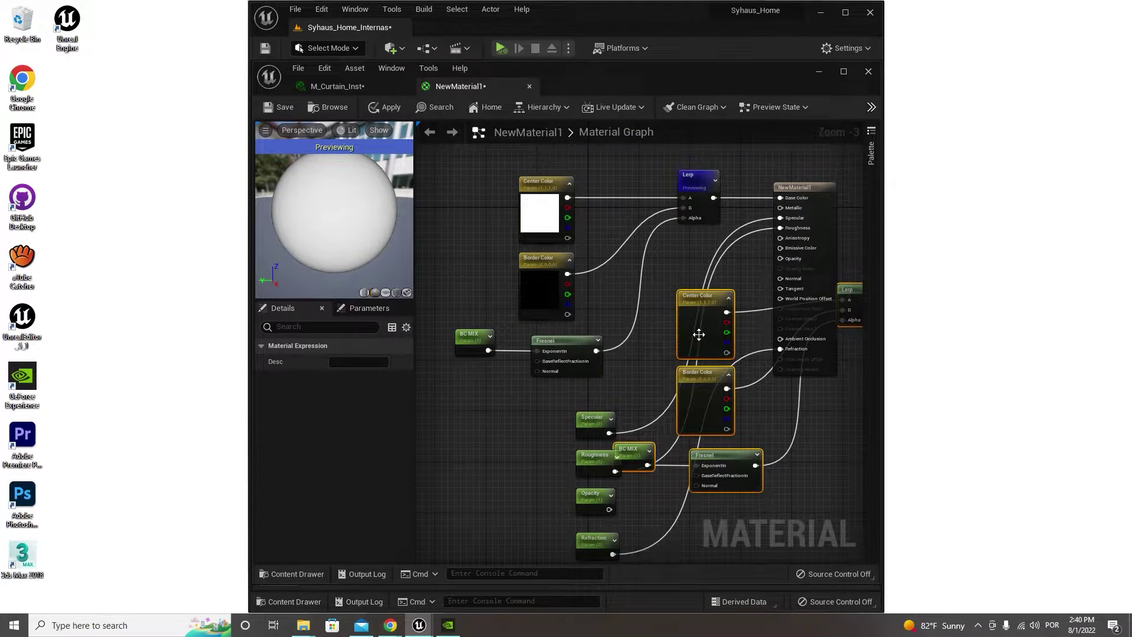
pyautogui.moveTo(699, 335); pyautogui.dragTo(432, 412)
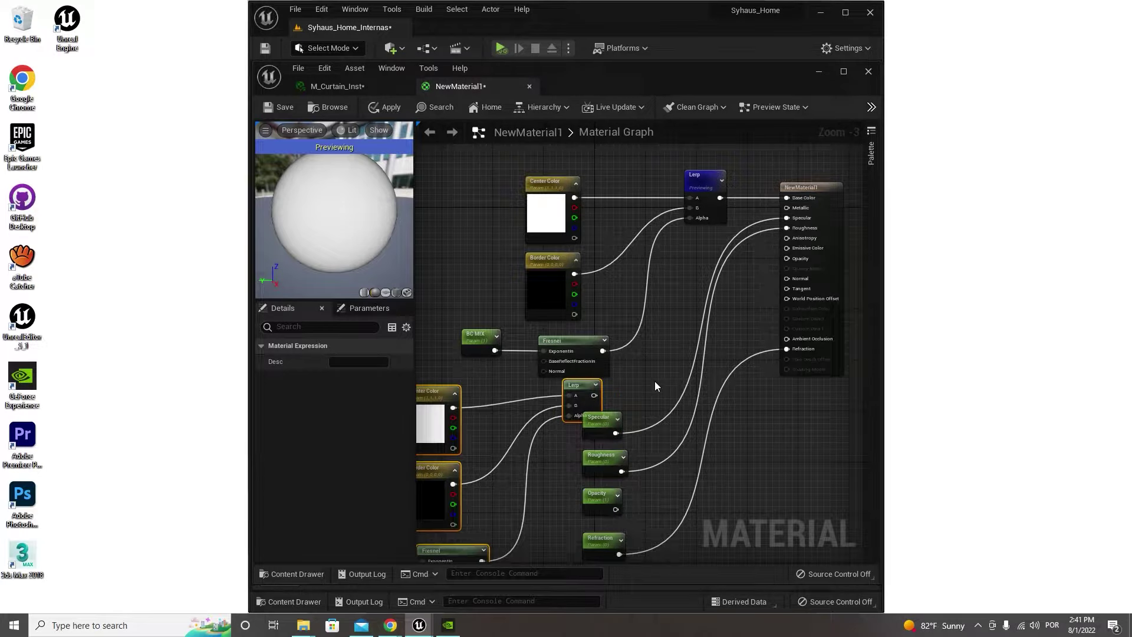
# Multiply the opacity Lerp output by a new Opacity Intensity scalar parameter.
pyautogui.moveTo(595, 395); pyautogui.dragTo(644, 302)
pyautogui.write('mul')
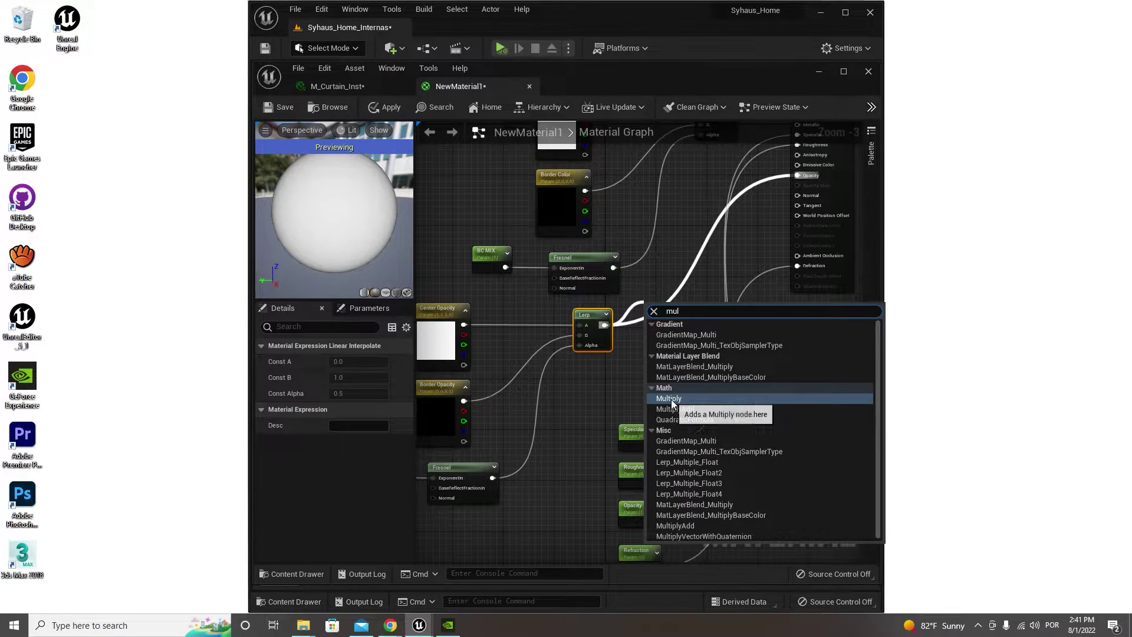
pyautogui.click(656, 399)
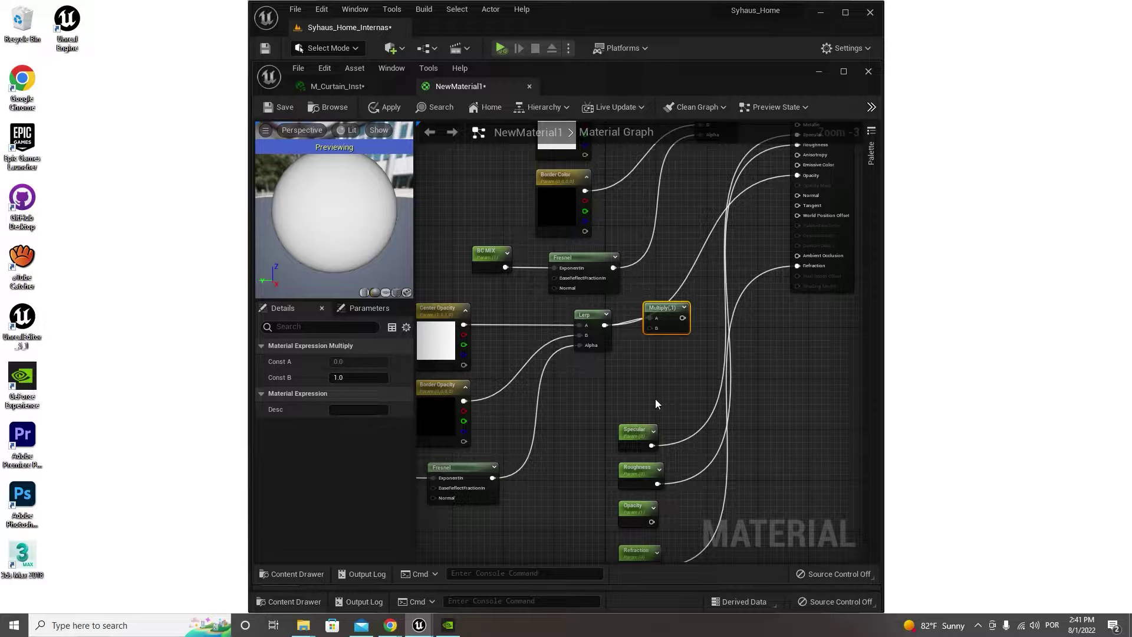
pyautogui.moveTo(648, 328); pyautogui.dragTo(625, 378)
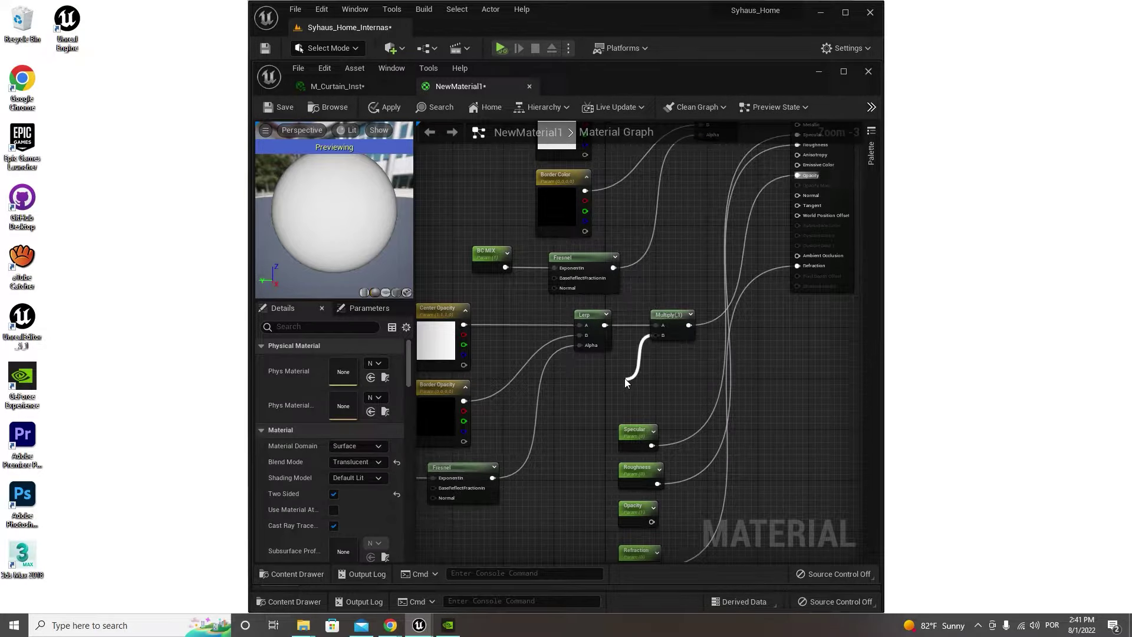
pyautogui.write('scal')
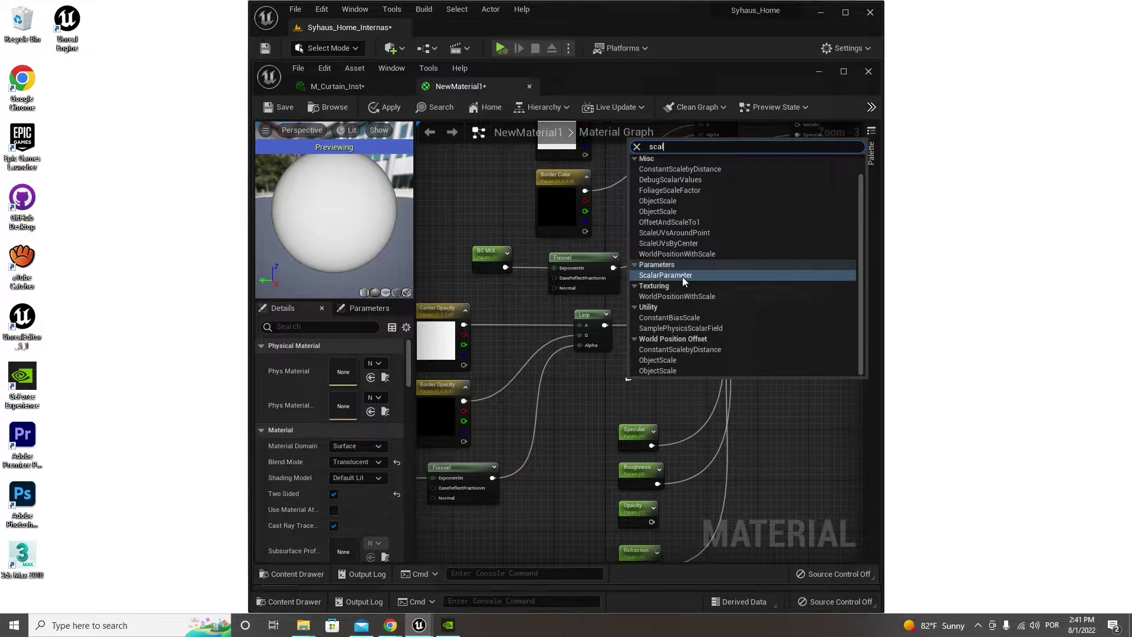
pyautogui.click(682, 277)
pyautogui.scroll(-1, 647, 318)
pyautogui.write('Opacity Intensity')
pyautogui.press('Return')
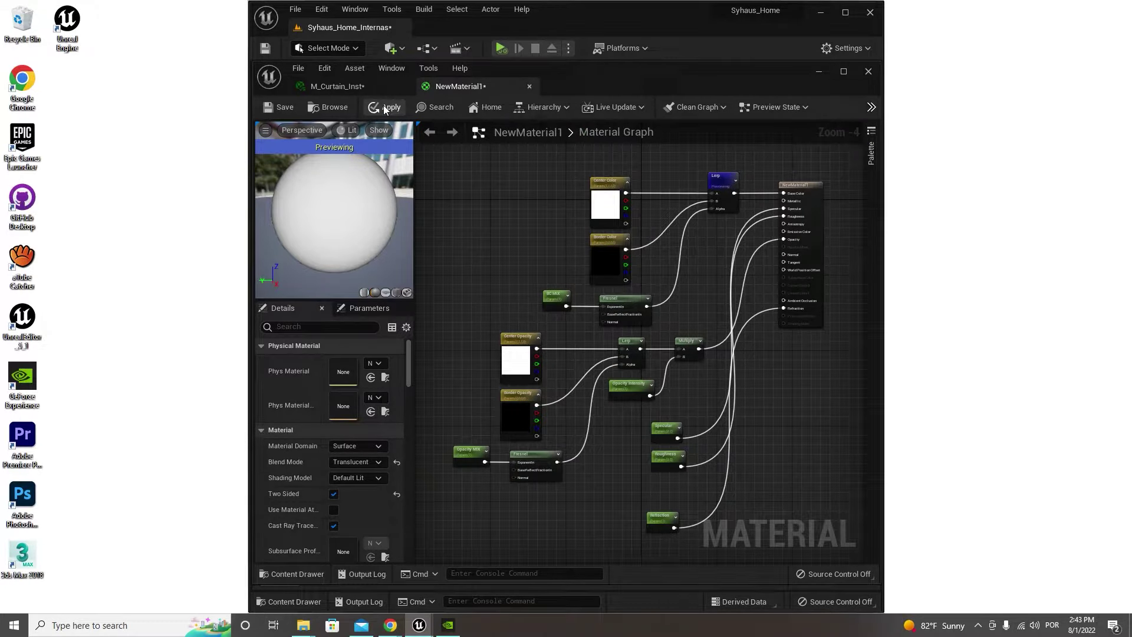
# Apply the material graph and create a material instance from NewMaterial1.
pyautogui.click(385, 108)
pyautogui.rightClick(444, 370)
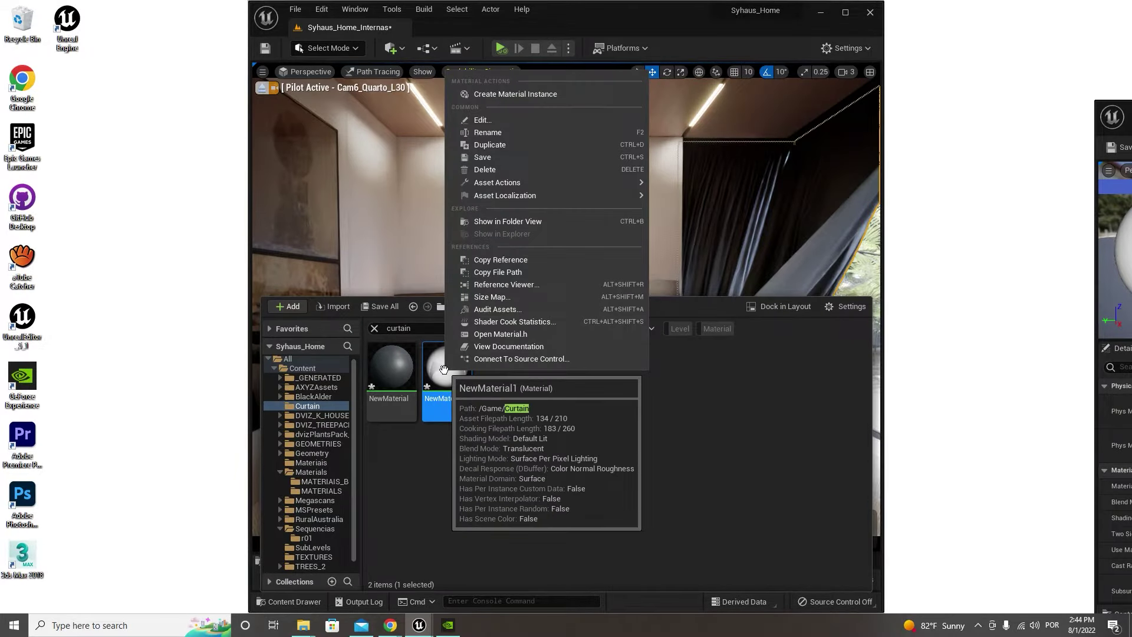
pyautogui.click(540, 98)
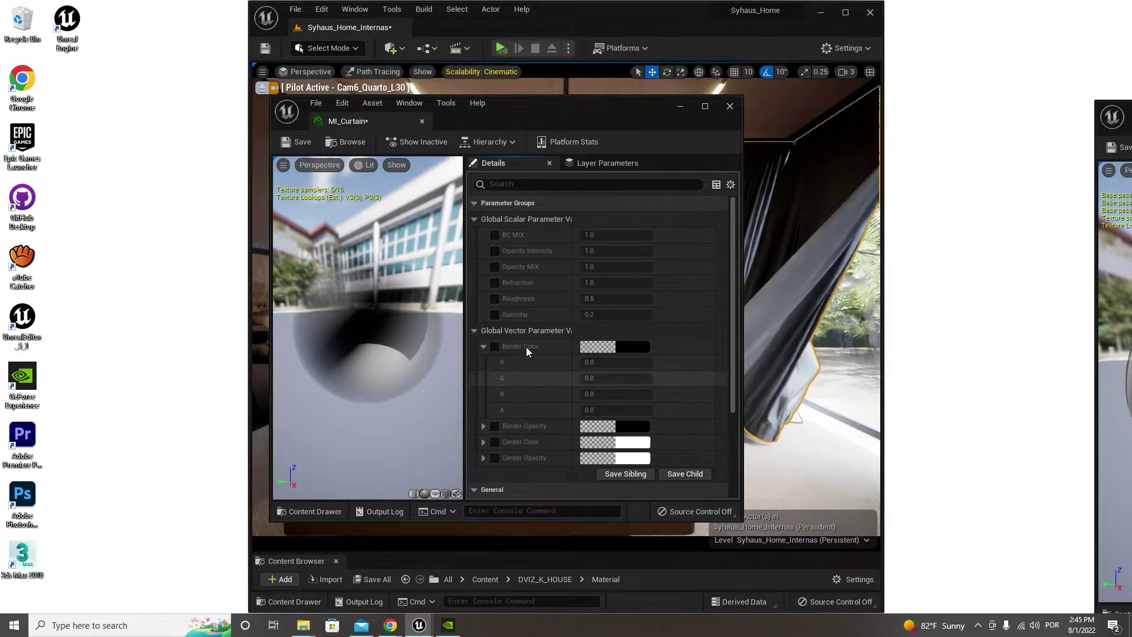
# Enable the BC MIX, Opacity Intensity, Opacity MIX and other scalar parameter overrides.
pyautogui.click(495, 235)
pyautogui.click(494, 266)
pyautogui.click(495, 282)
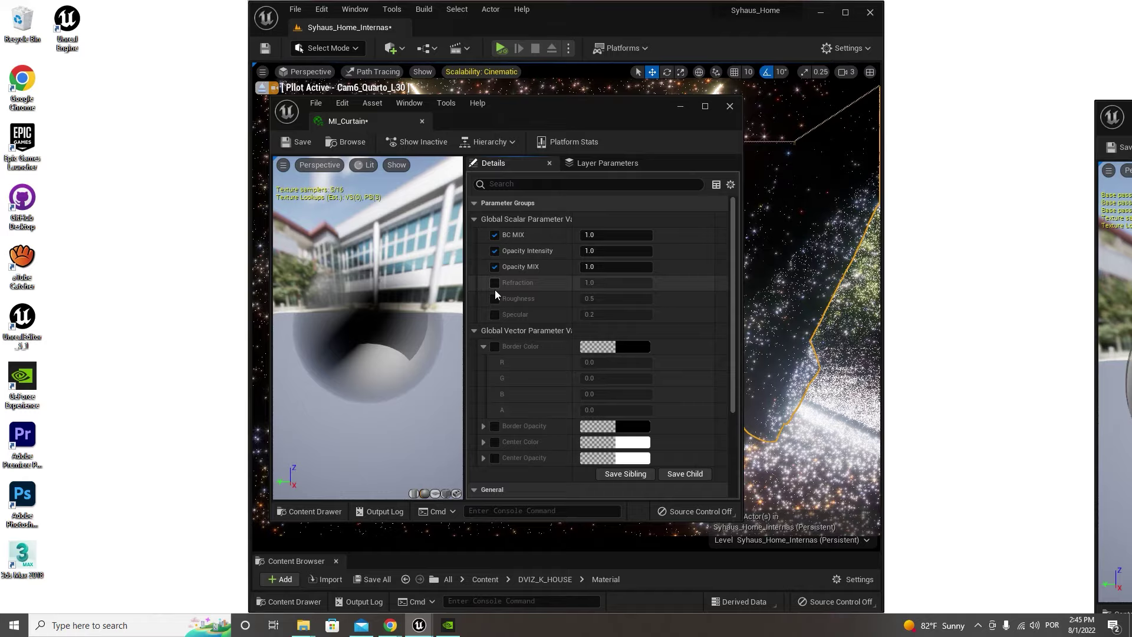
pyautogui.click(495, 314)
pyautogui.click(494, 346)
# Enable the Border and Center Color/Opacity overrides and set Opacity Intensity to 0.8.
pyautogui.click(495, 426)
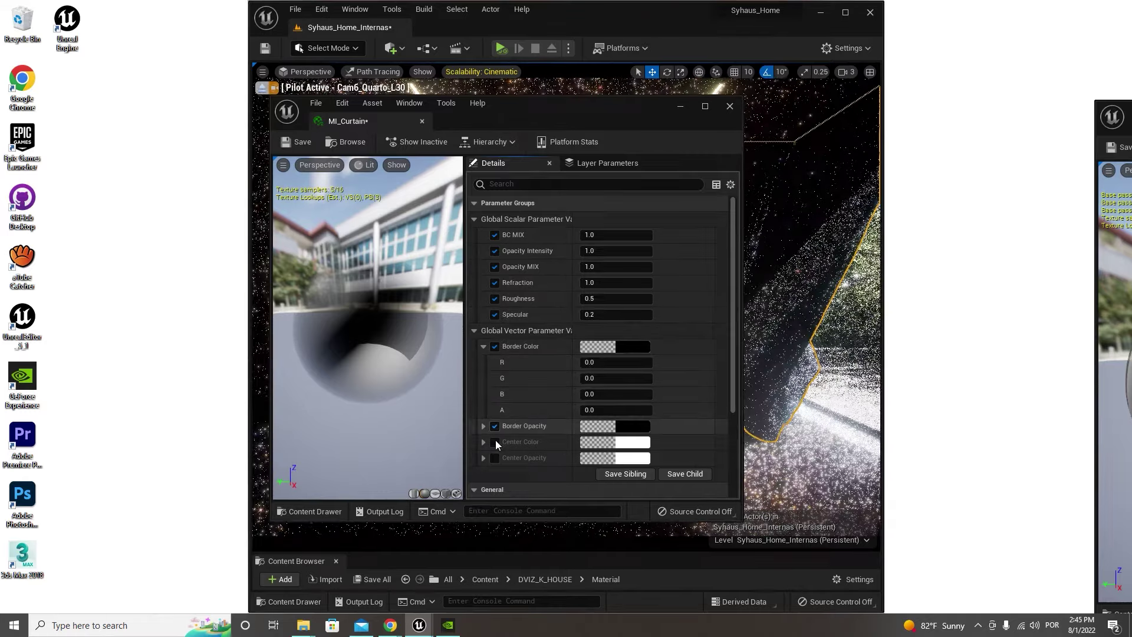
pyautogui.click(495, 458)
pyautogui.write('1')
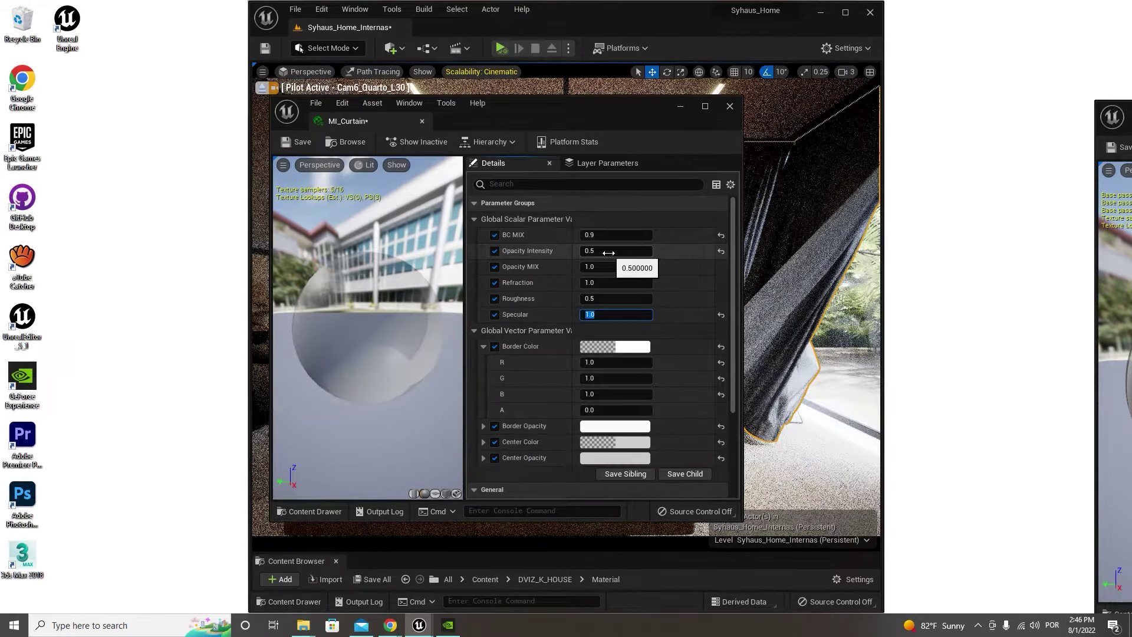
pyautogui.click(610, 251)
pyautogui.write('.8')
pyautogui.press('Return')
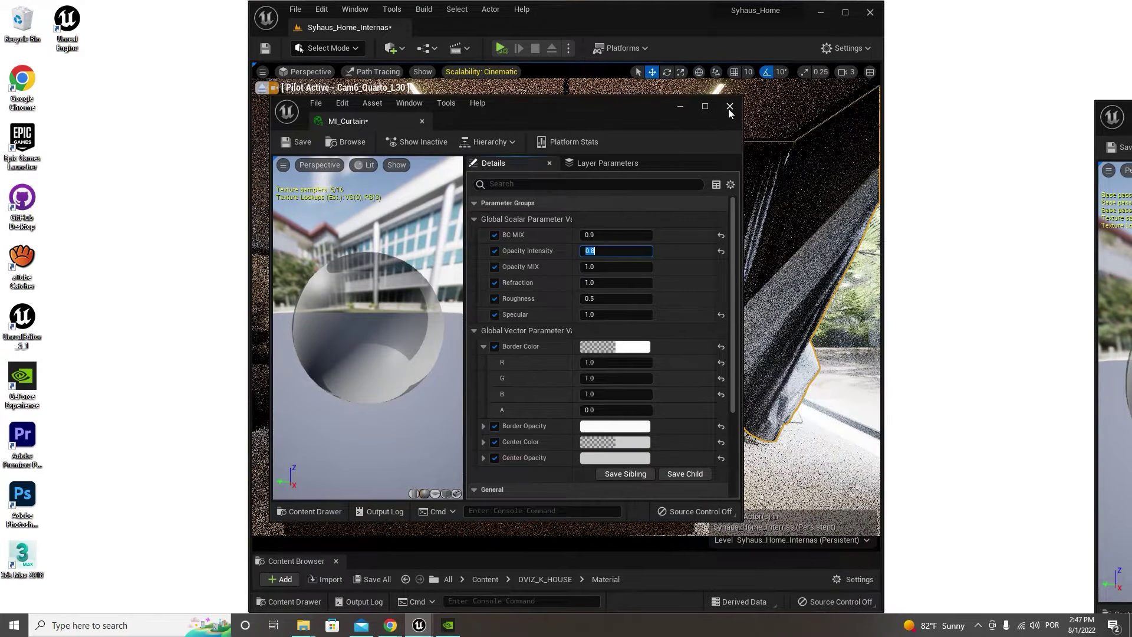
# Drop MI_Curtain from the Content Drawer onto the bedroom curtain in the viewport.
pyautogui.click(729, 107)
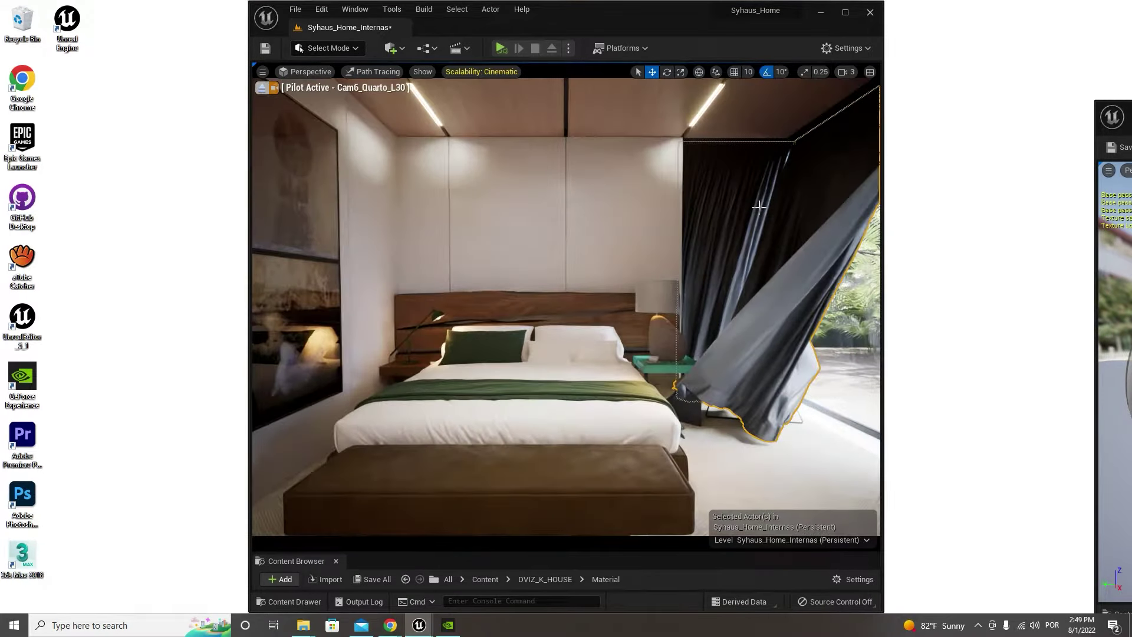
pyautogui.hotkey('ctrl', 'space')
pyautogui.moveTo(392, 367); pyautogui.dragTo(702, 197)
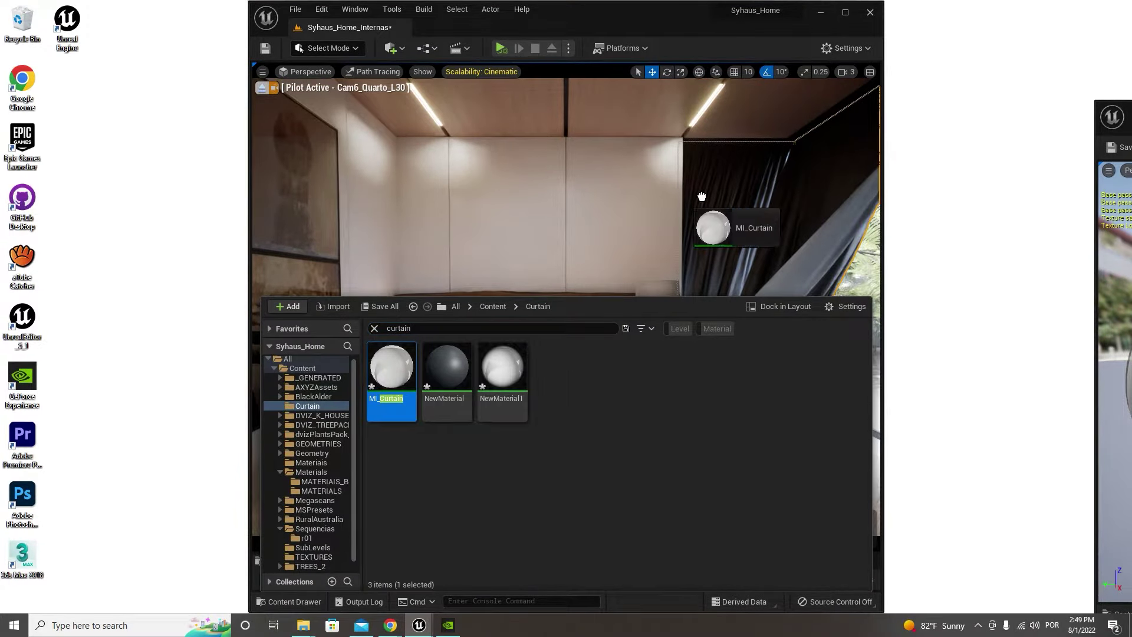
pyautogui.click(795, 196)
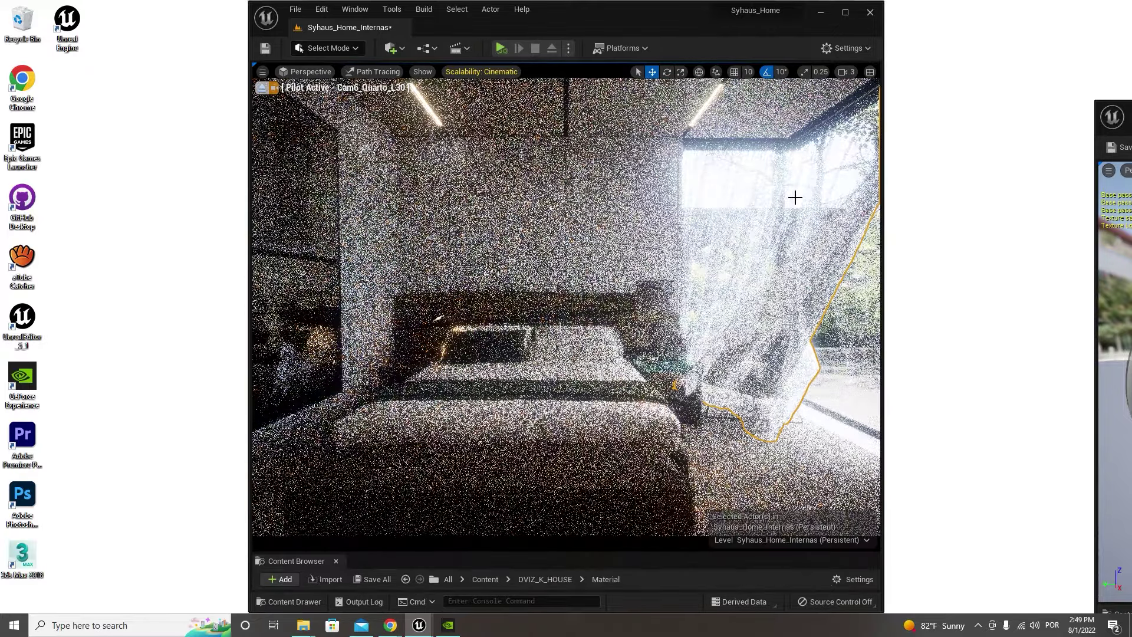